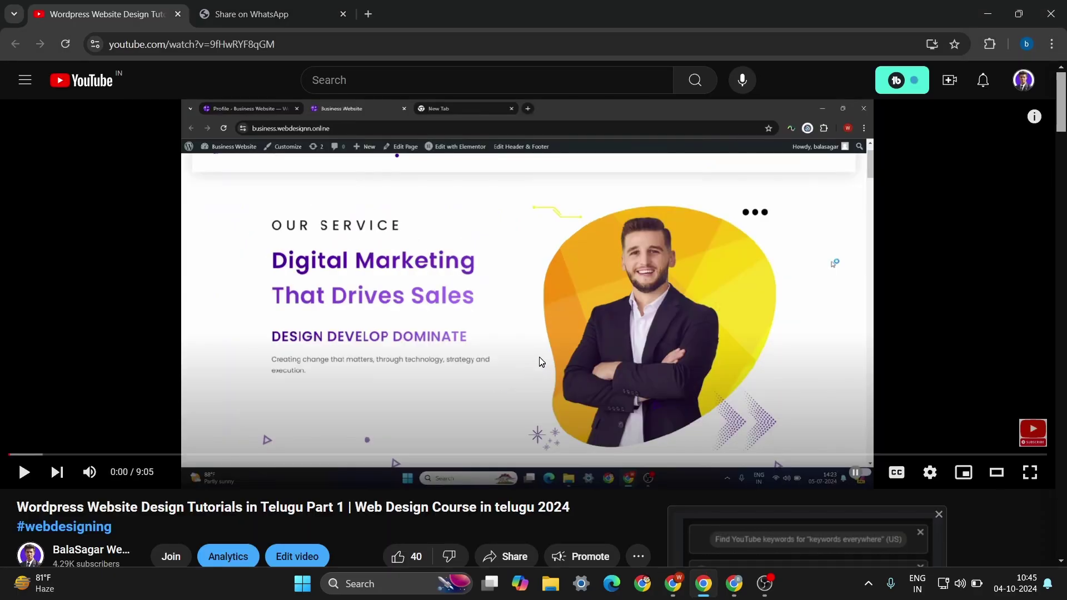
Step: Open the website linked in the video description and look through its home page
scroll(528, 367, "down", 4)
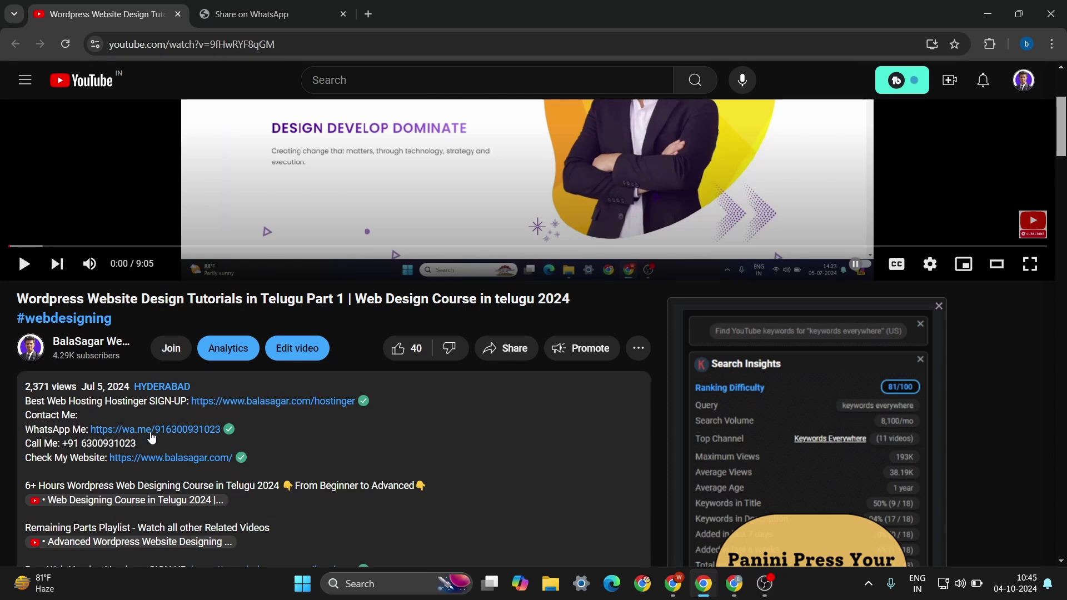
scroll(127, 443, "up", 4)
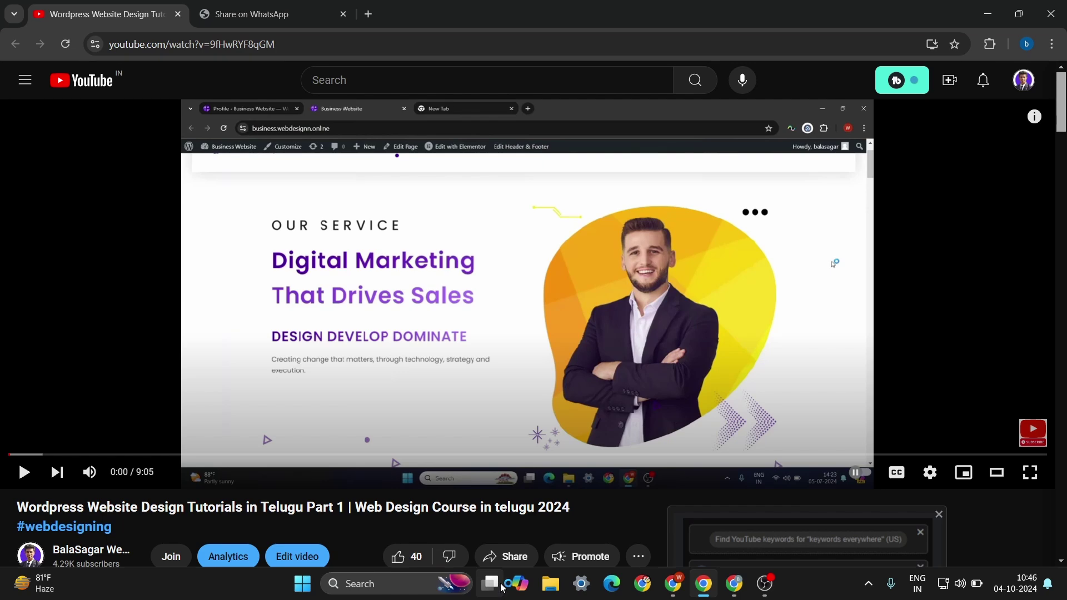
scroll(178, 465, "down", 4)
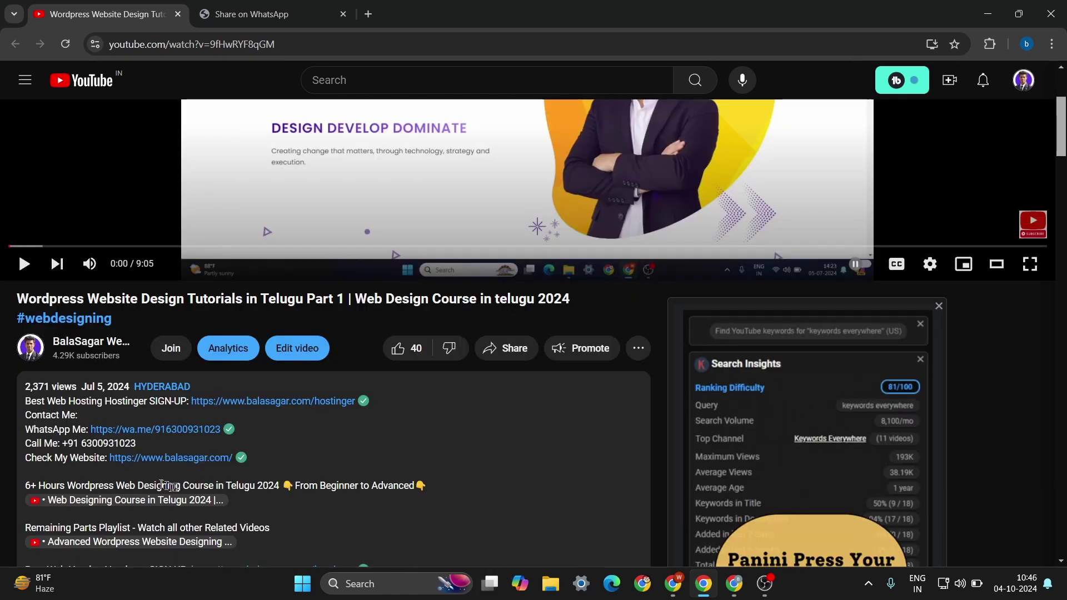
left_click(197, 461)
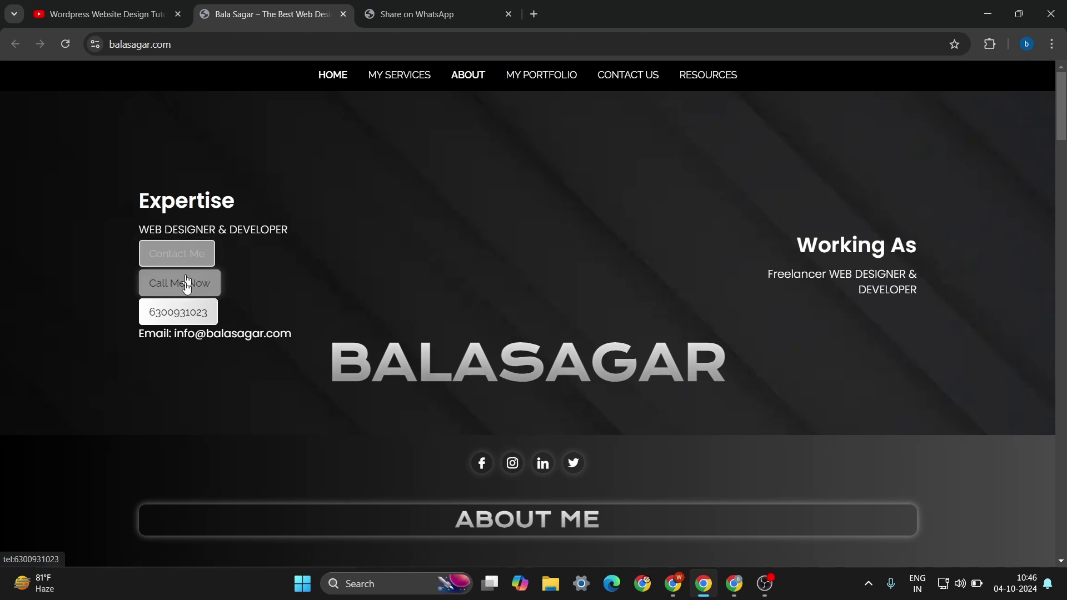
left_click(174, 314)
left_click(666, 178)
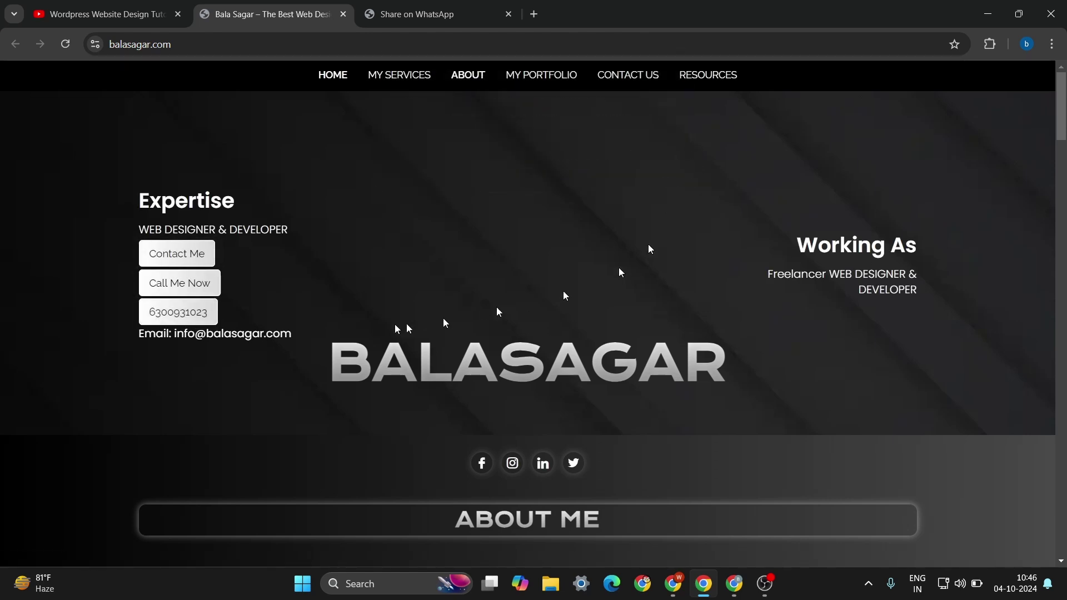
scroll(656, 217, "down", 15)
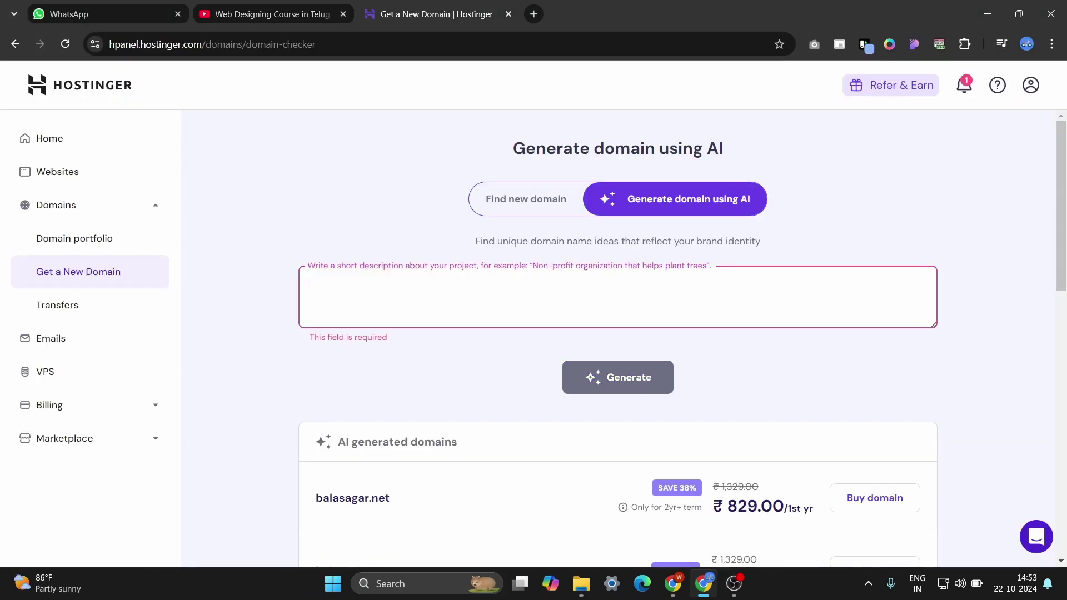
Step: Switch from AI generation to finding a new domain and search for balasagar.in
left_click(504, 195)
left_click(406, 288)
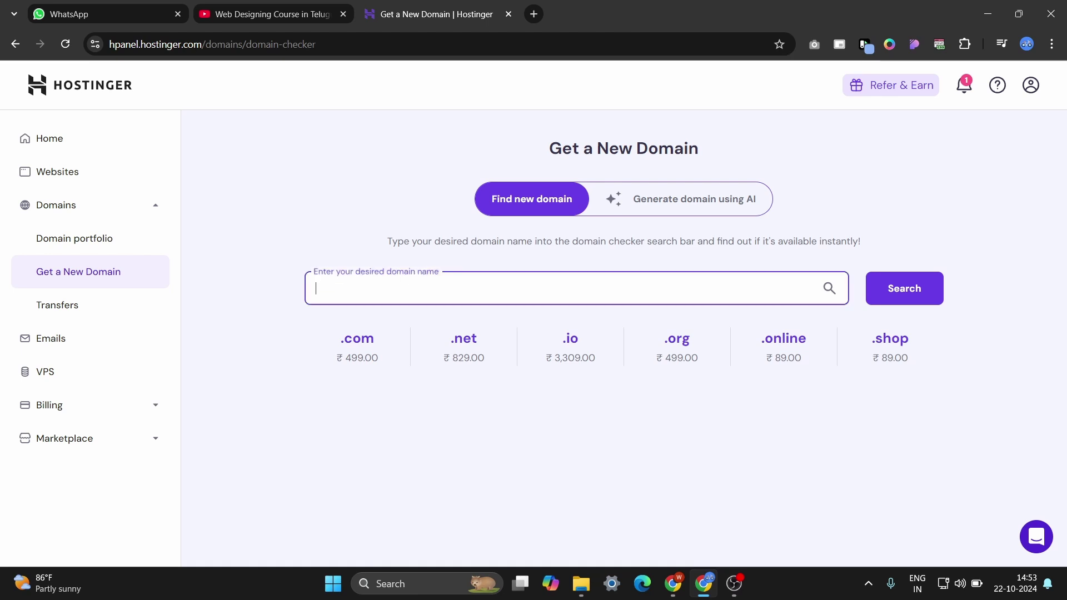
type("balasagar.in")
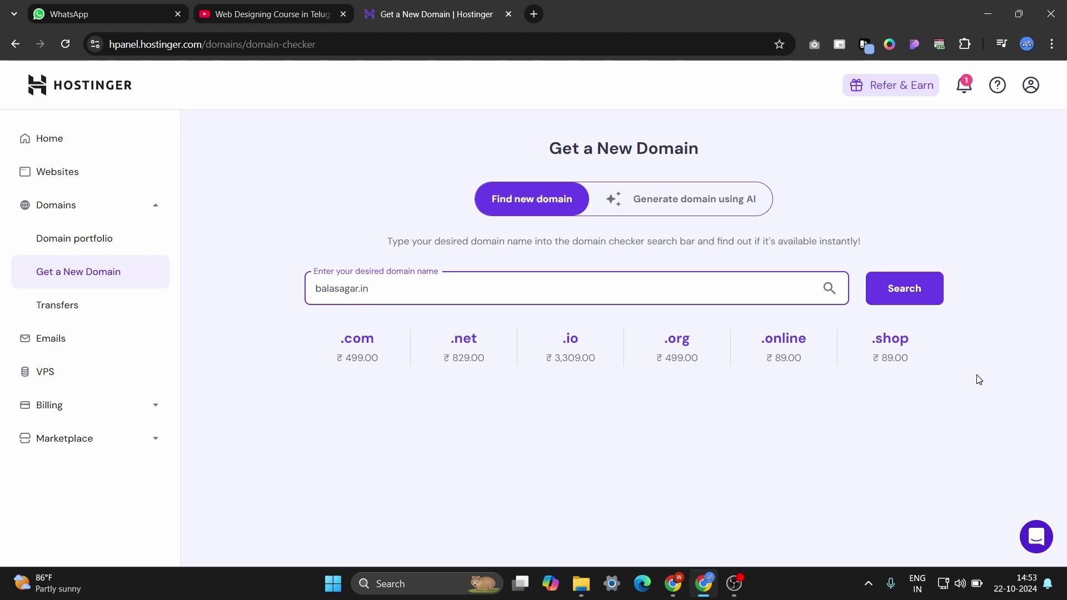
left_click(873, 276)
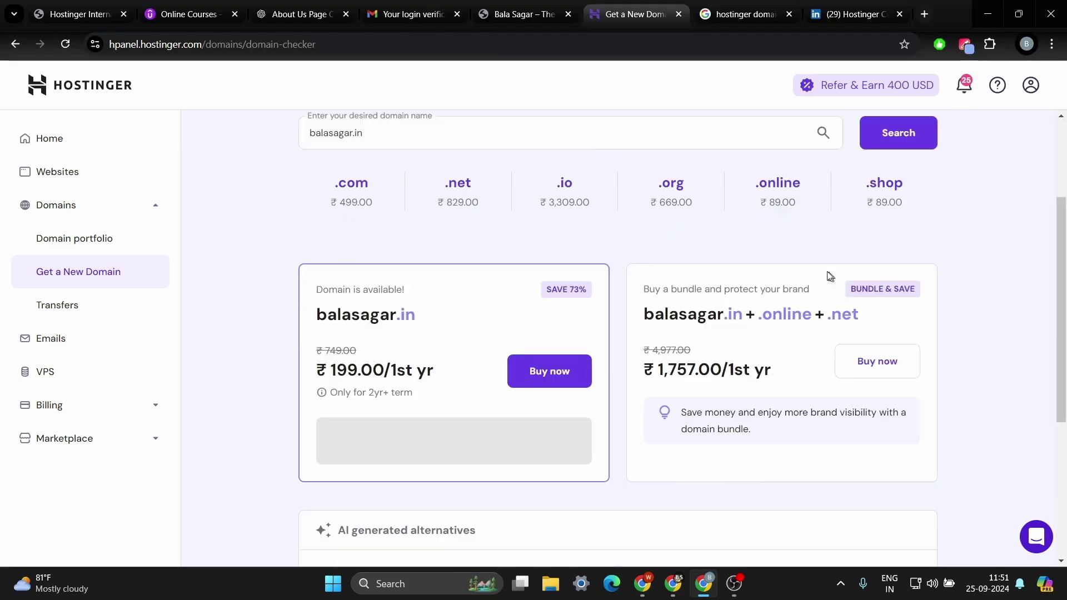
Step: Review the offers for balasagar.in and expand the AI generated alternatives to compare prices
scroll(829, 276, "down", 2)
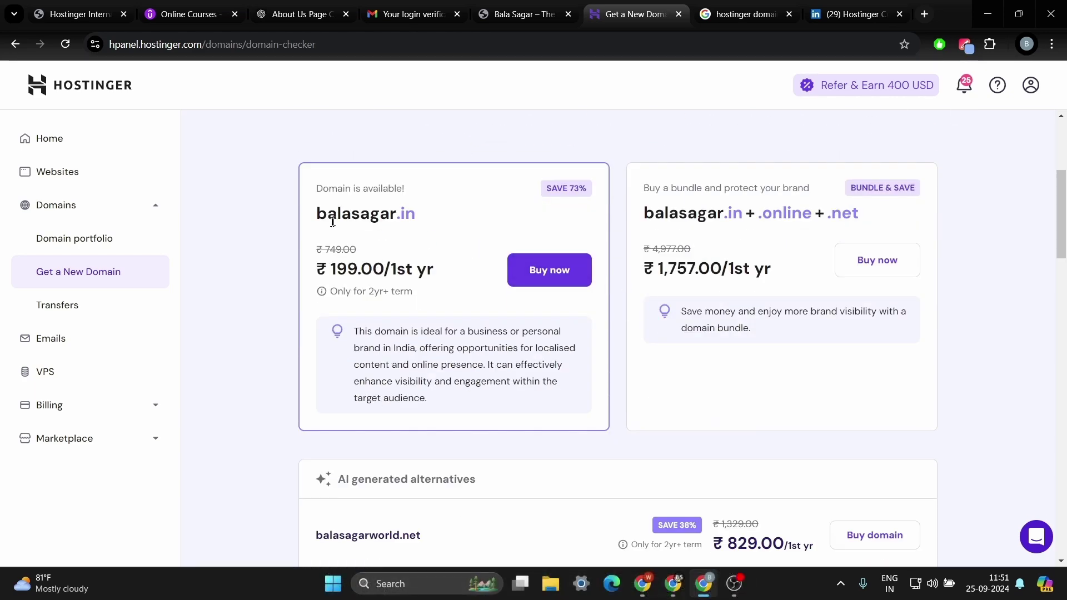
scroll(1043, 288, "down", 3)
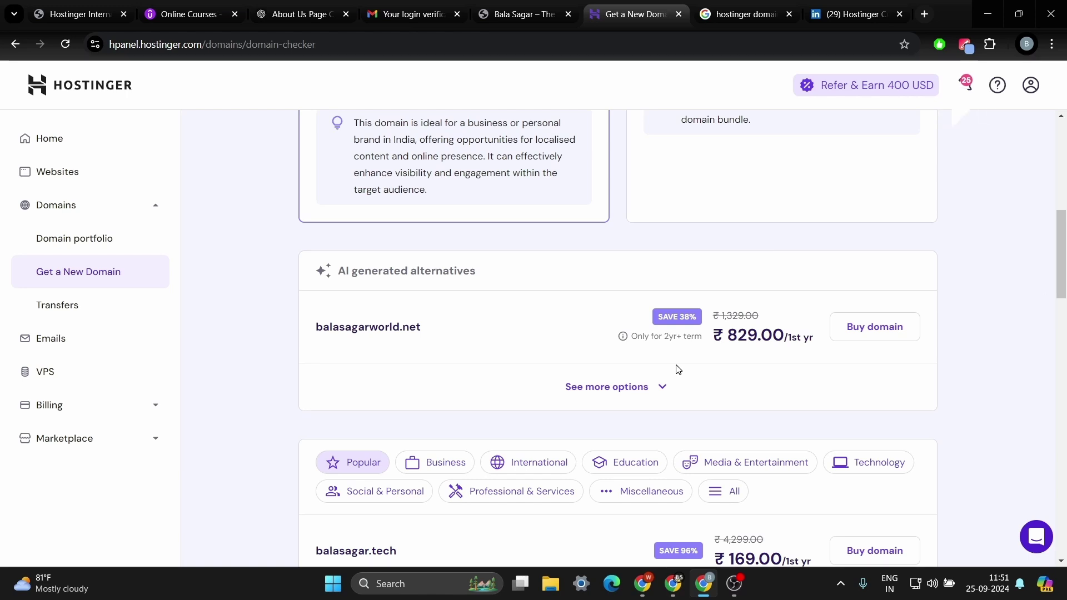
left_click(652, 398)
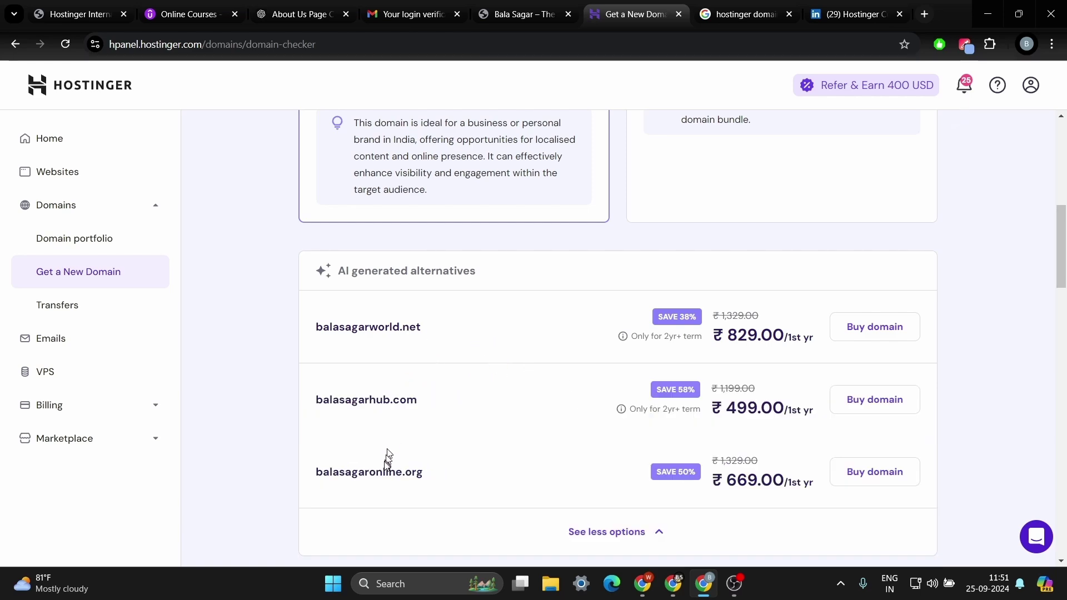
scroll(717, 420, "up", 5)
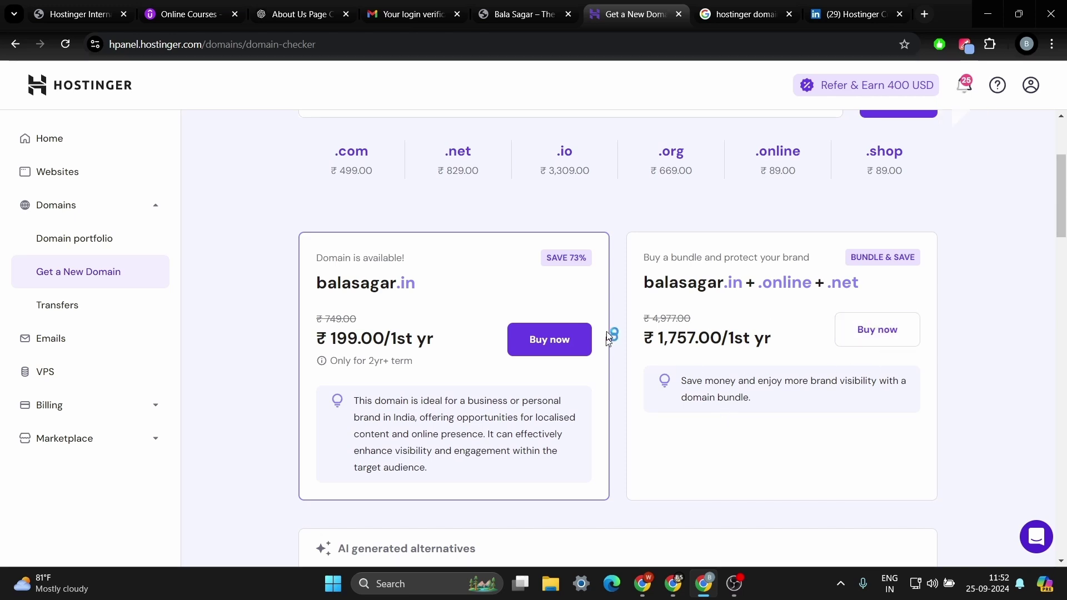
Step: Start buying balasagar.in with a 1-year billing period and apply the coupon code GRABDOMAIN
left_click(559, 354)
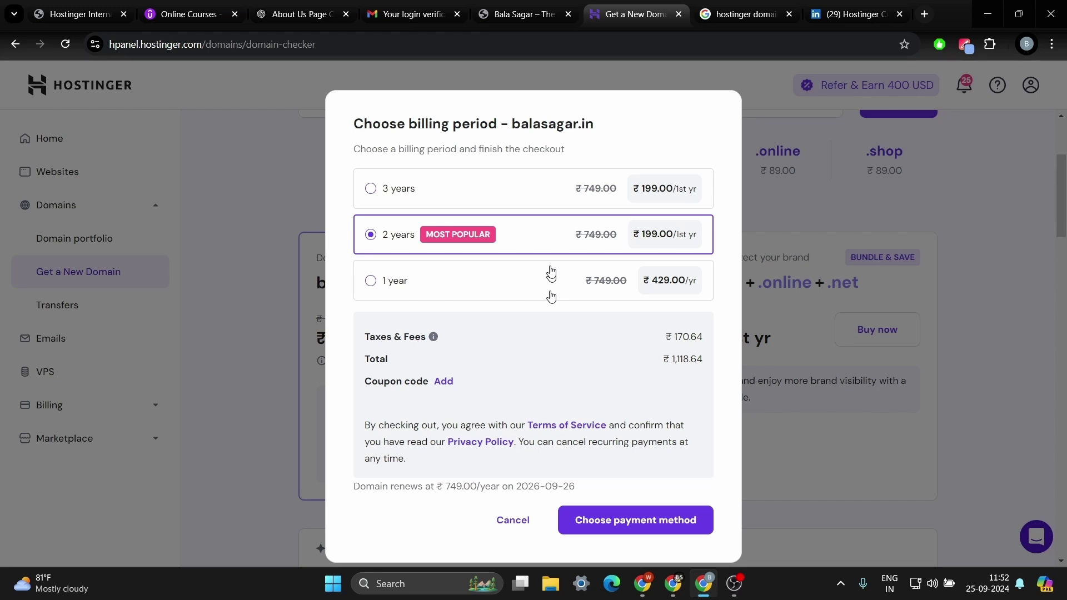
left_click(551, 289)
left_click(443, 382)
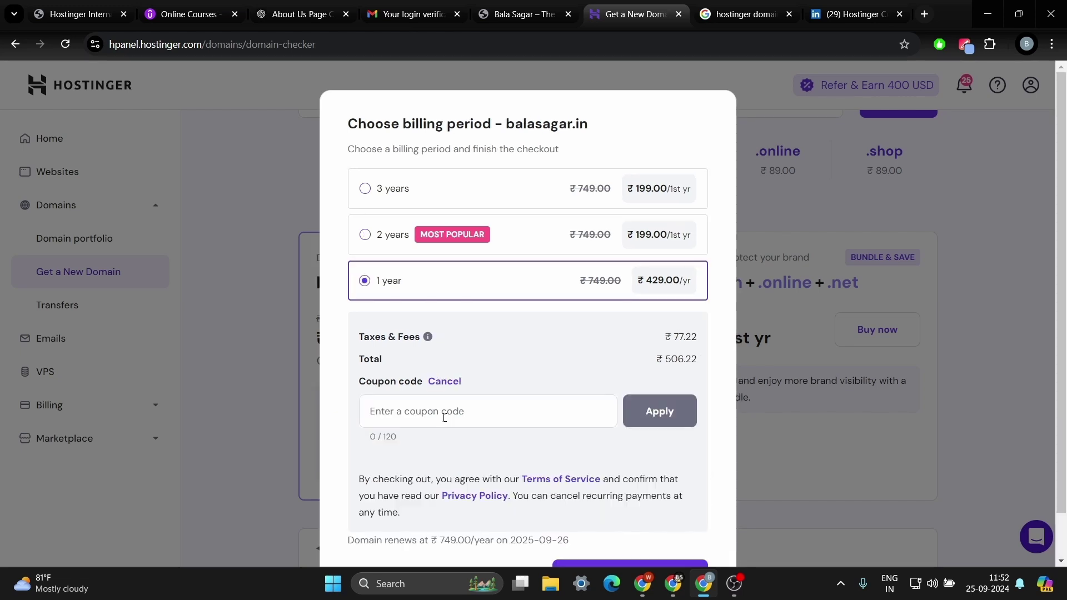
left_click(443, 418)
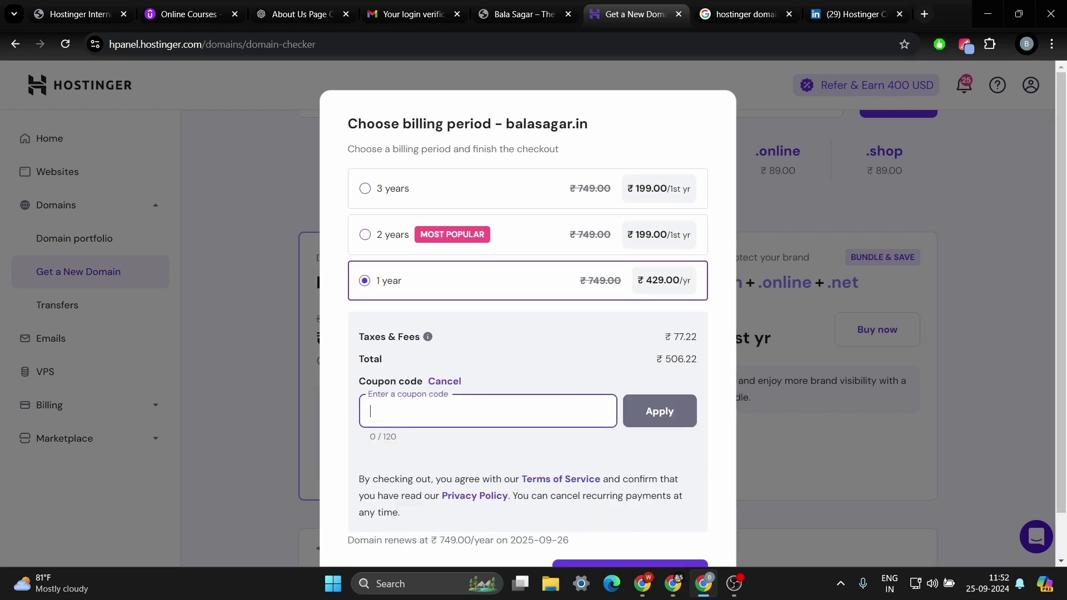
type("GRAB")
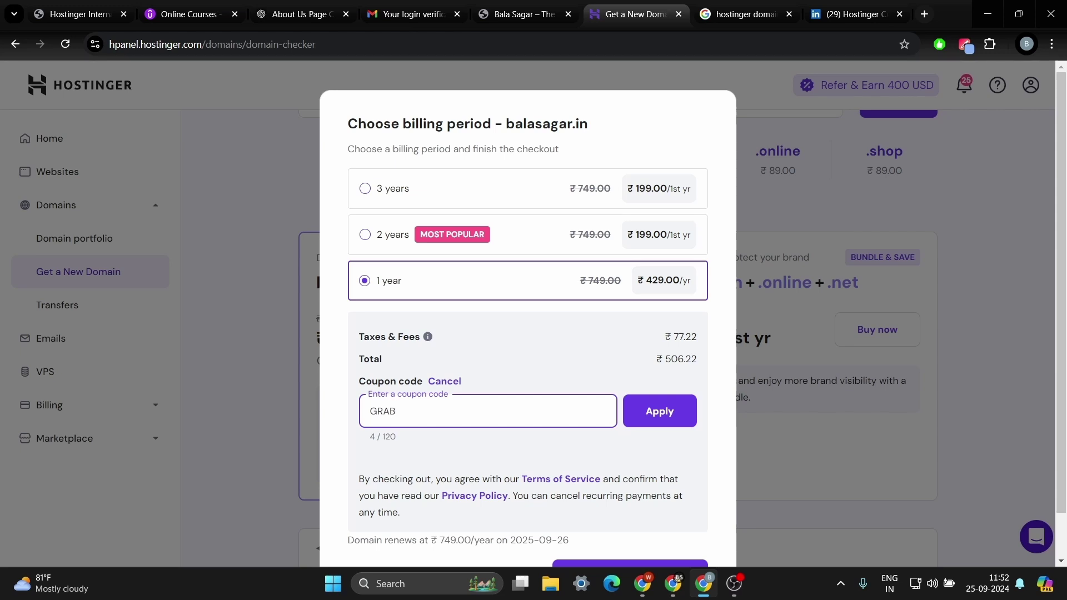
type("domain")
left_click(665, 411)
left_click(646, 411)
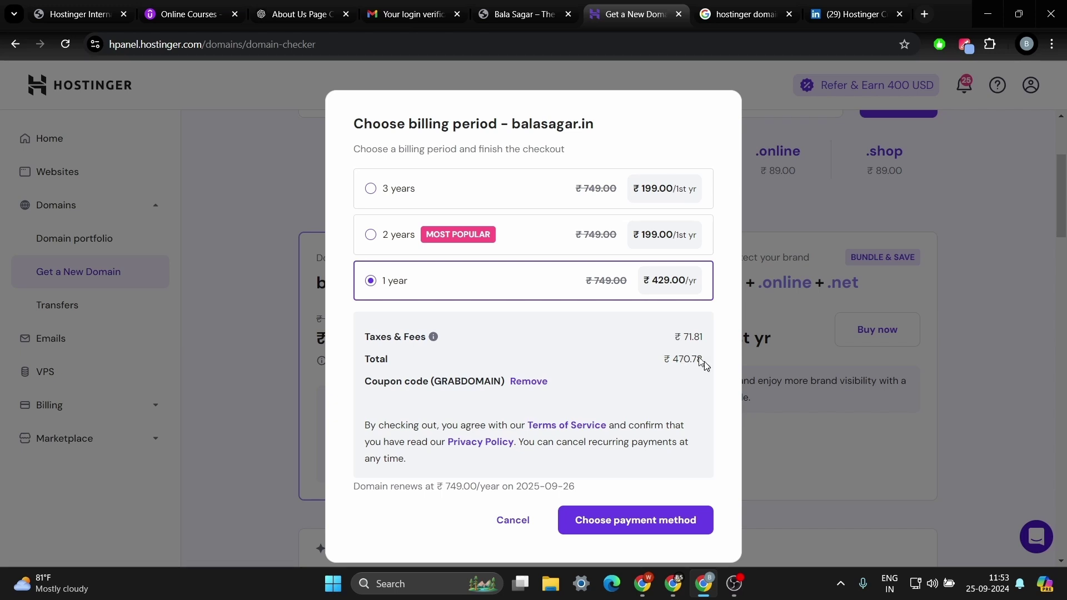
Step: Proceed to checkout, view the other ways to pay, and pay via UPI, accepting the AutoPay notice
left_click(658, 531)
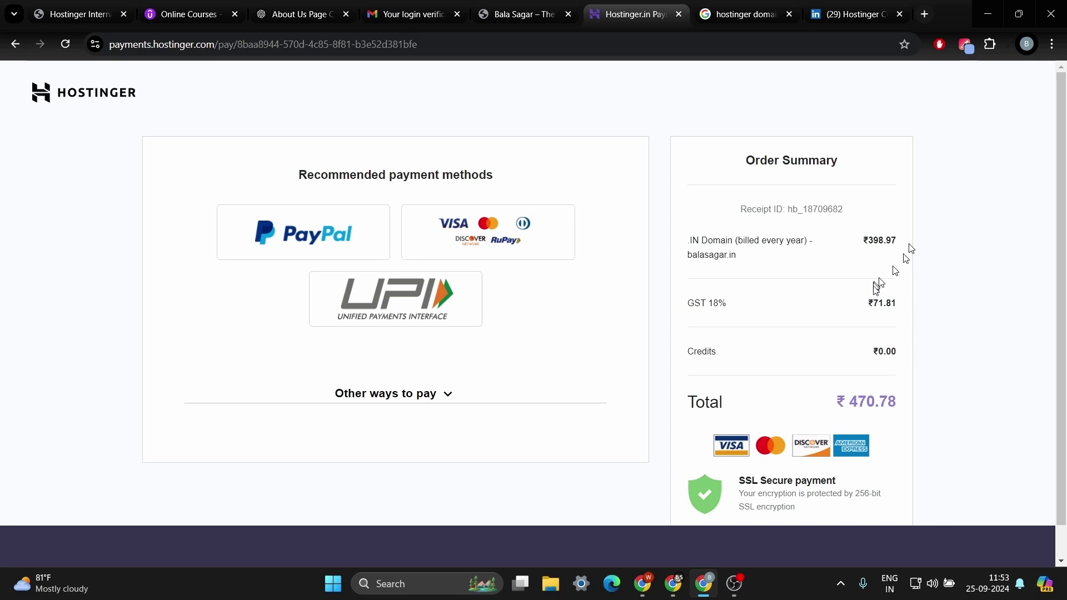
left_click(453, 393)
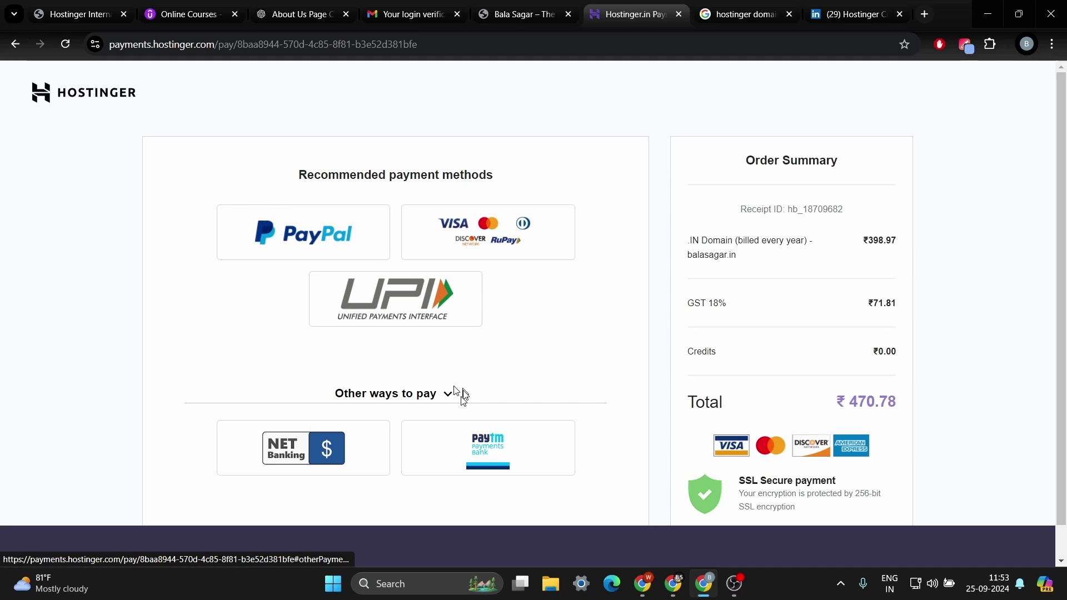
left_click(395, 299)
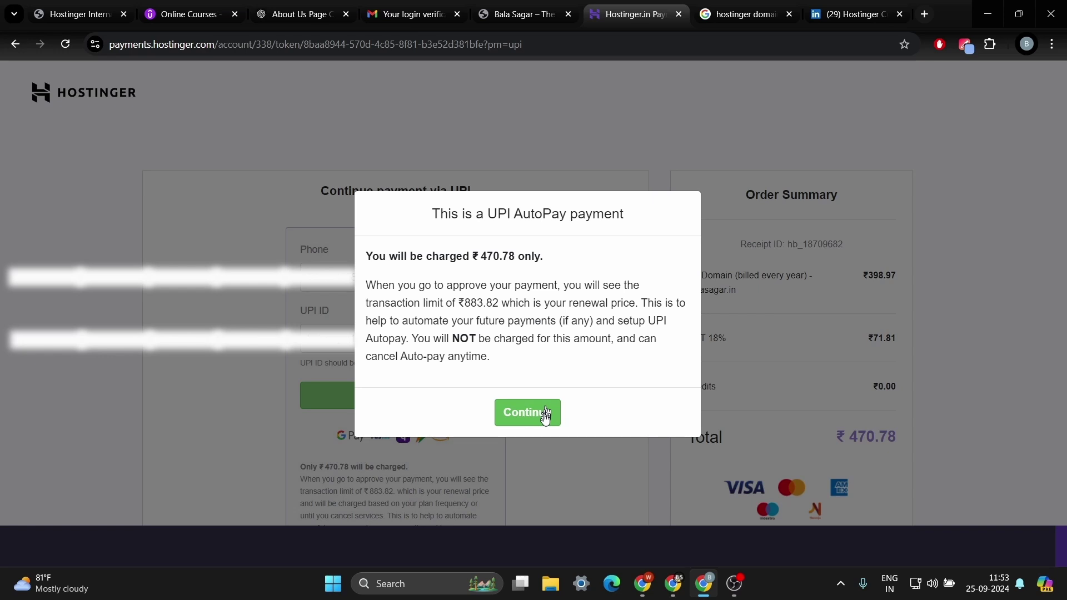
left_click(545, 414)
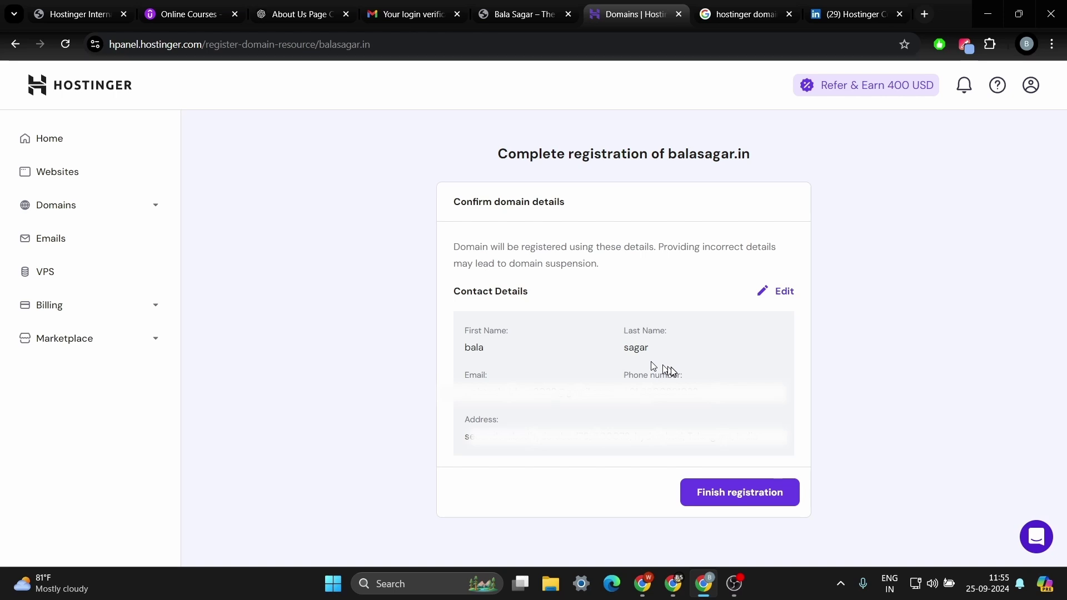
Step: Edit the domain registration details, keeping India and Personal, and submit the contact details
left_click(776, 291)
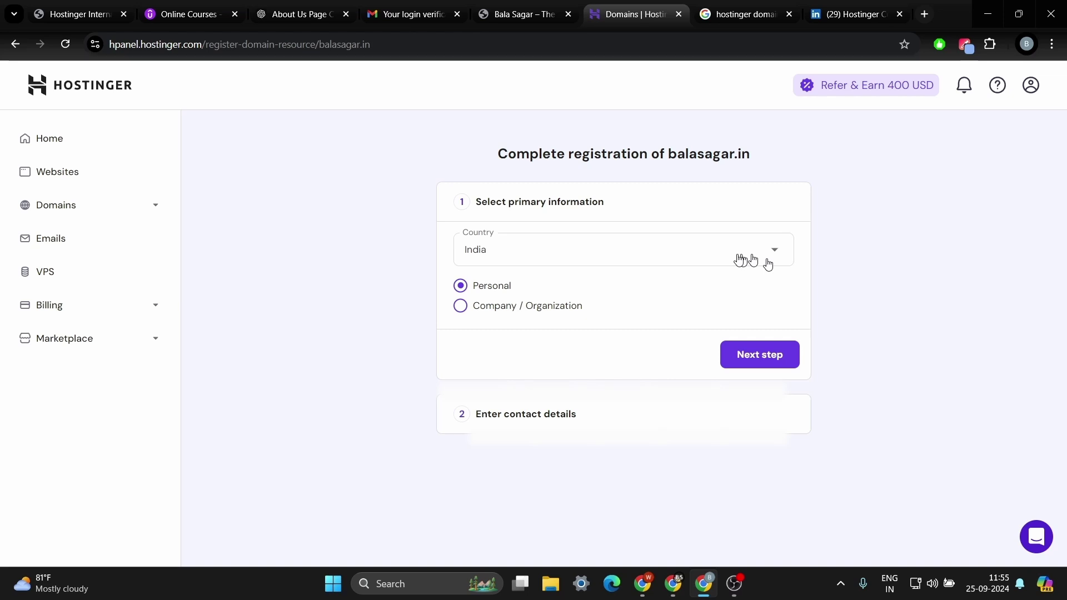
left_click(750, 352)
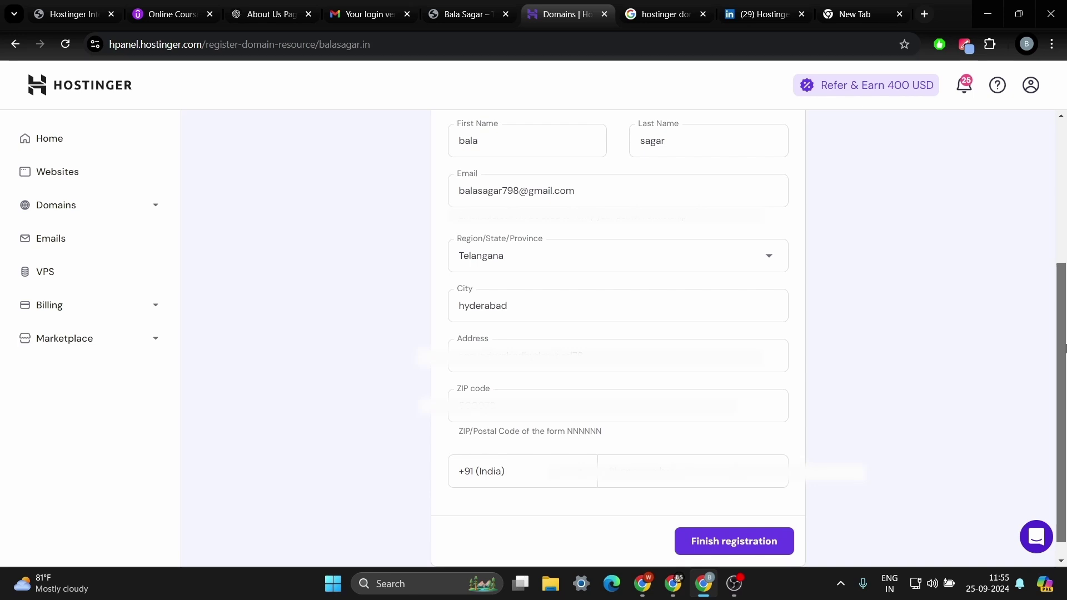
left_click(743, 544)
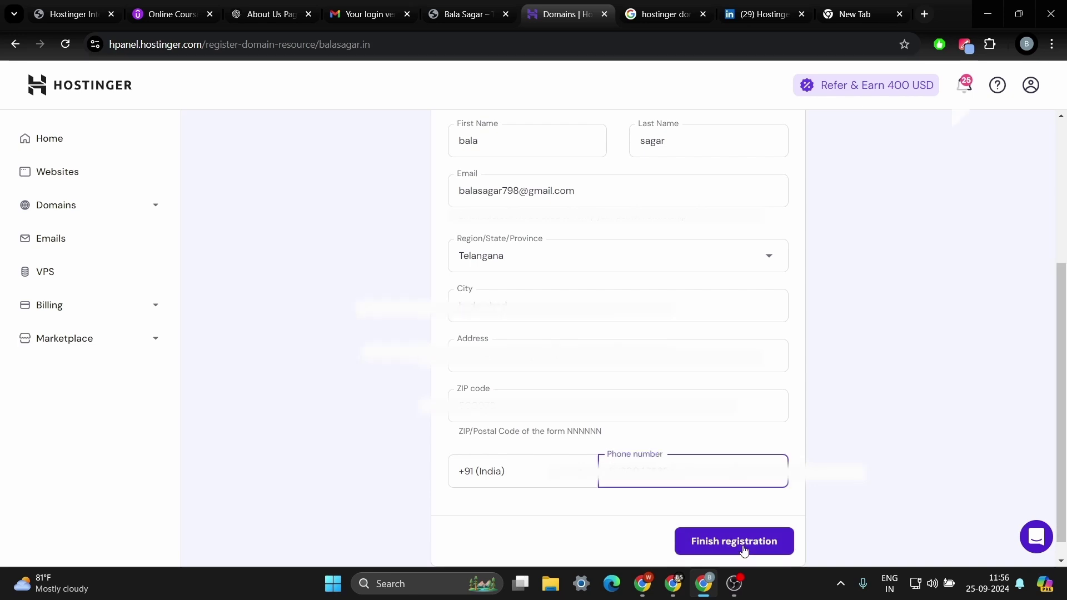
left_click(743, 547)
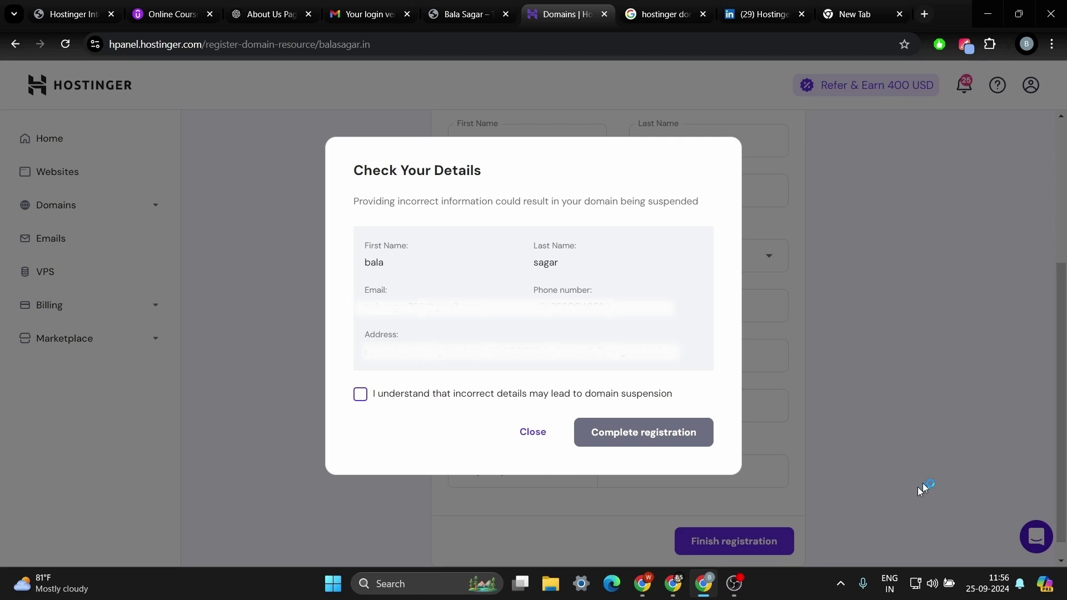
Step: Acknowledge the incorrect-details warning, complete the registration of balasagar.in, and skip the web hosting offer
left_click(361, 399)
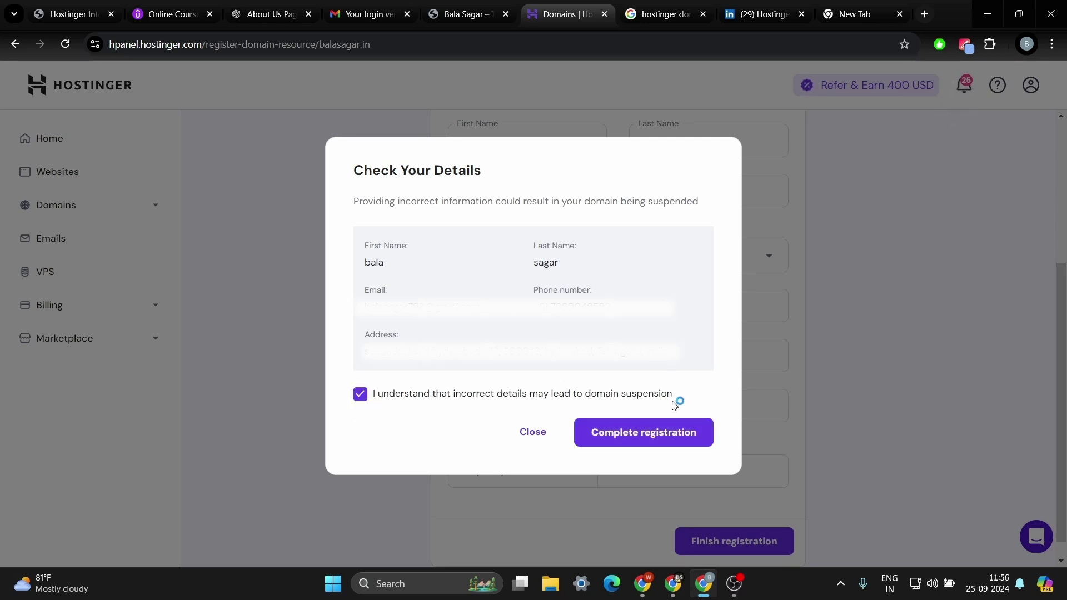
left_click(637, 434)
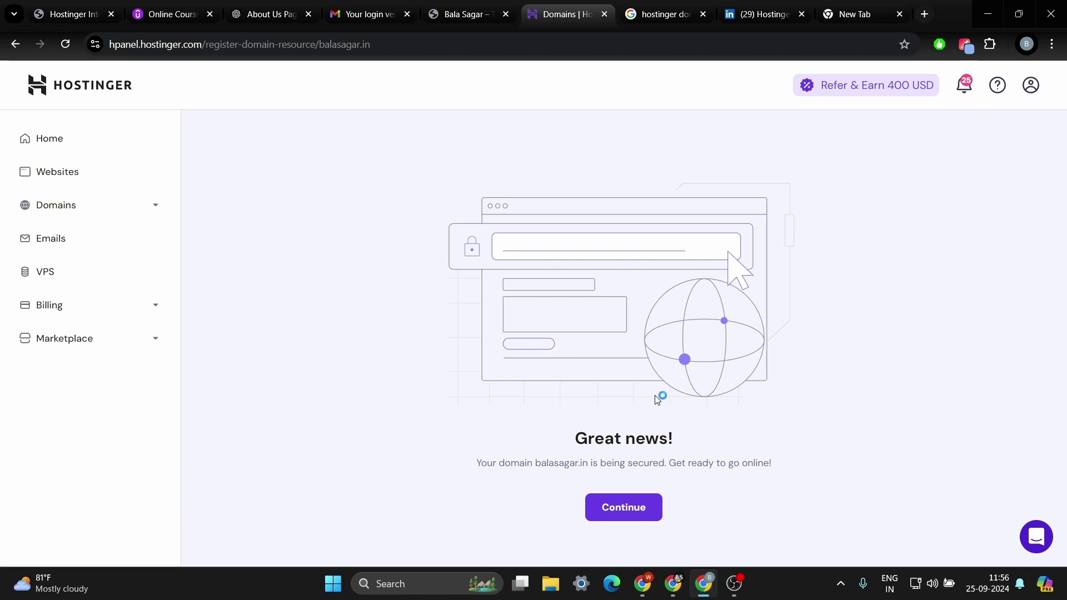
left_click(641, 510)
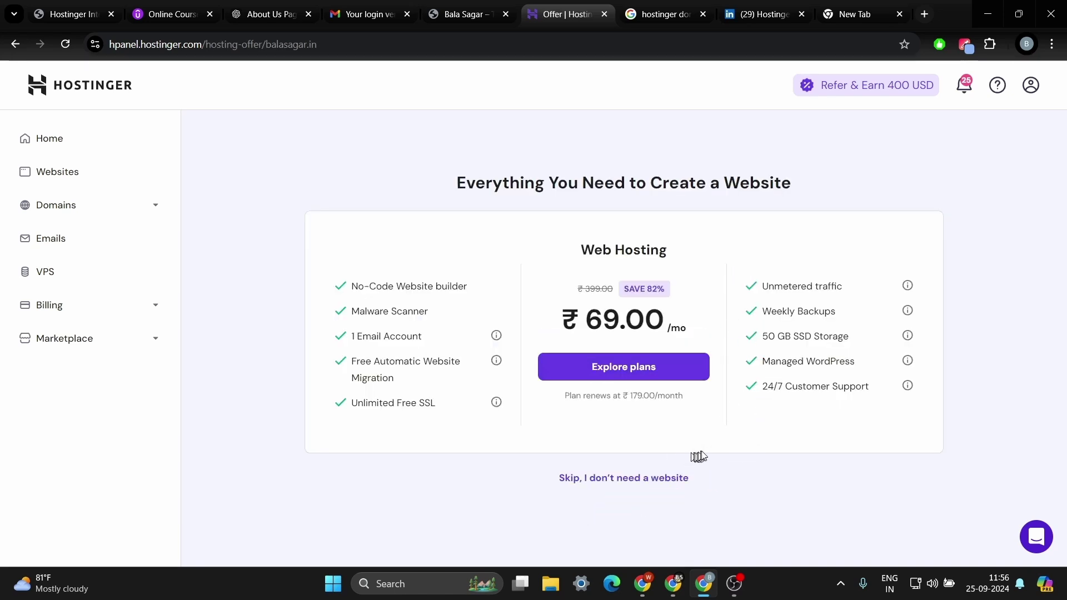
left_click(654, 485)
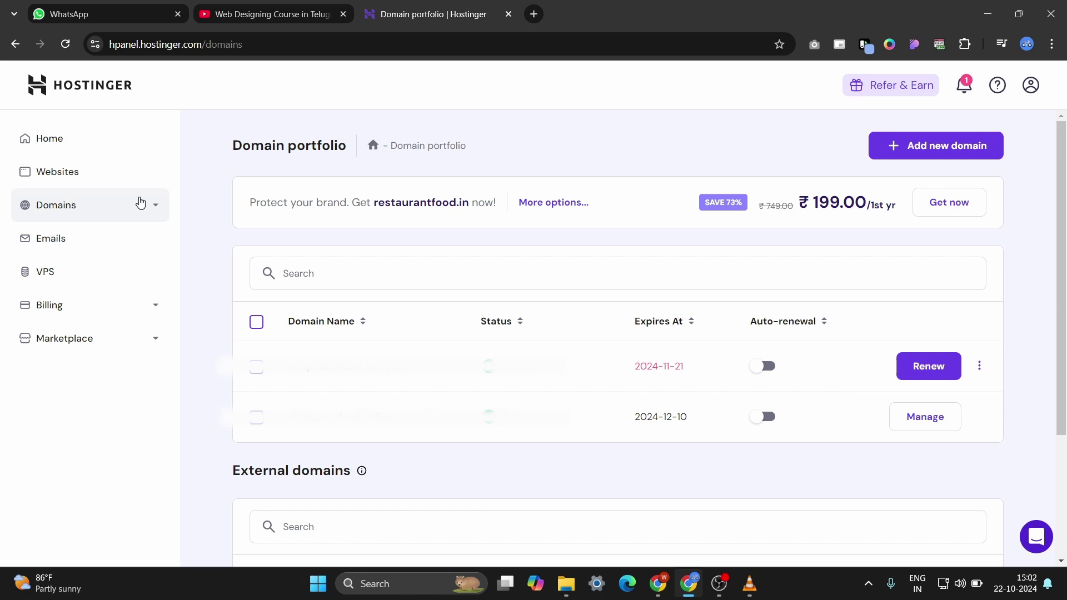
Step: Expand the Domains section to show its domain management pages
left_click(140, 204)
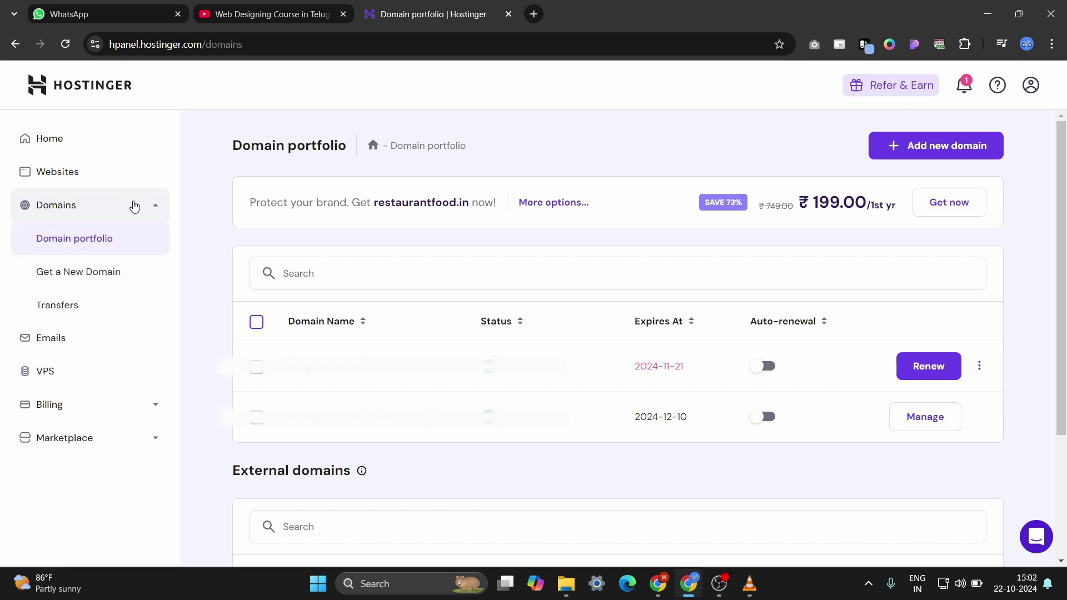